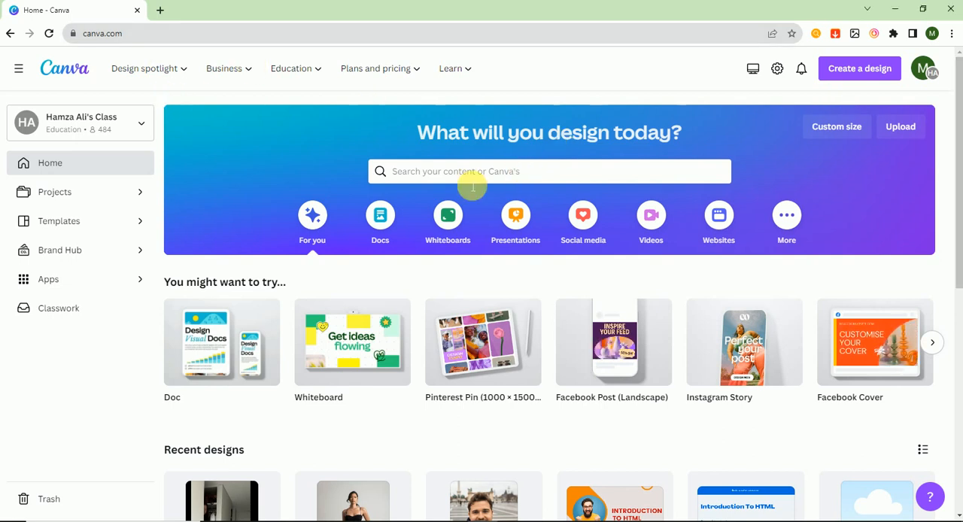
# Search the templates for "bann" and open the Banner (Landscape) template category
pyautogui.click(456, 171)
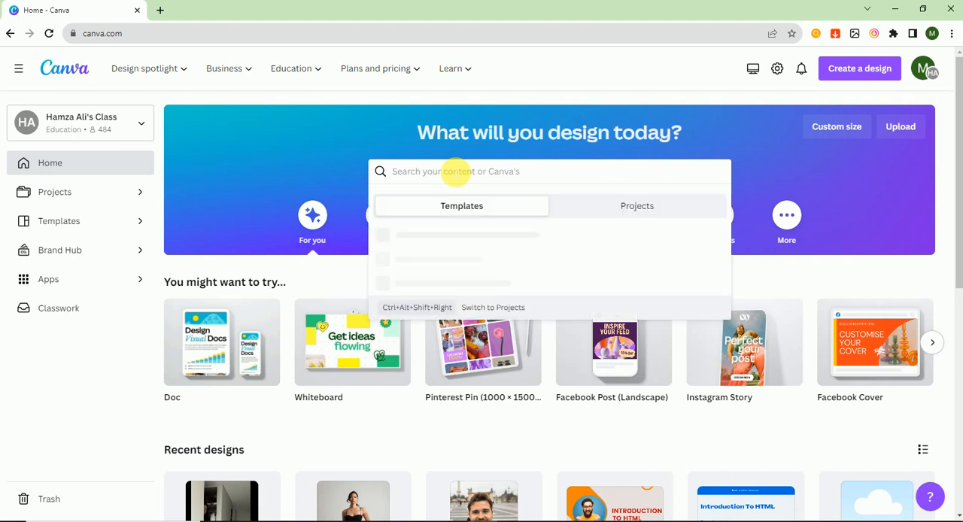
pyautogui.write('ban')
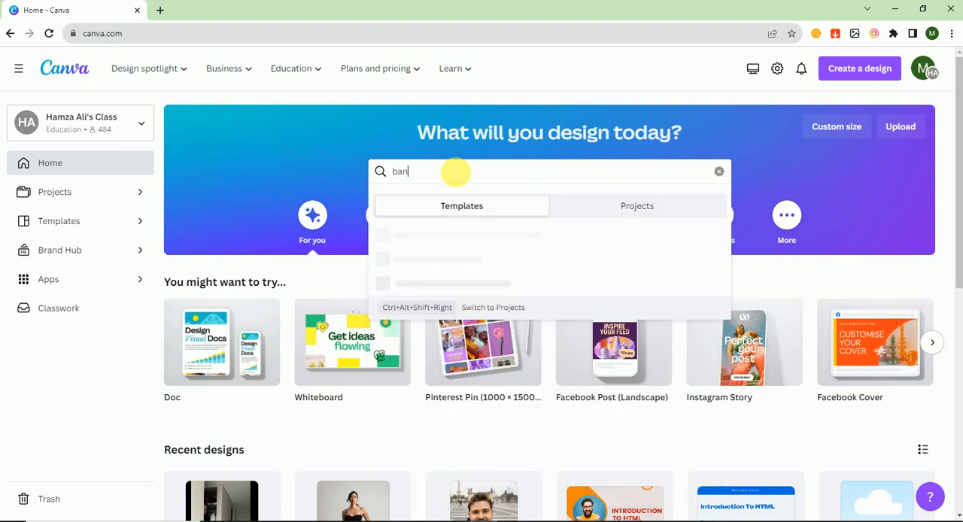
pyautogui.write('n')
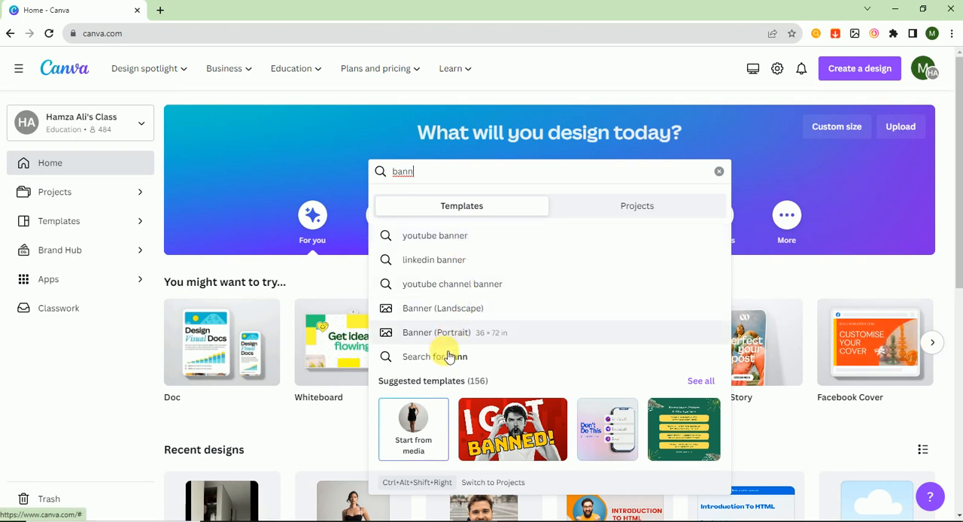
pyautogui.click(436, 314)
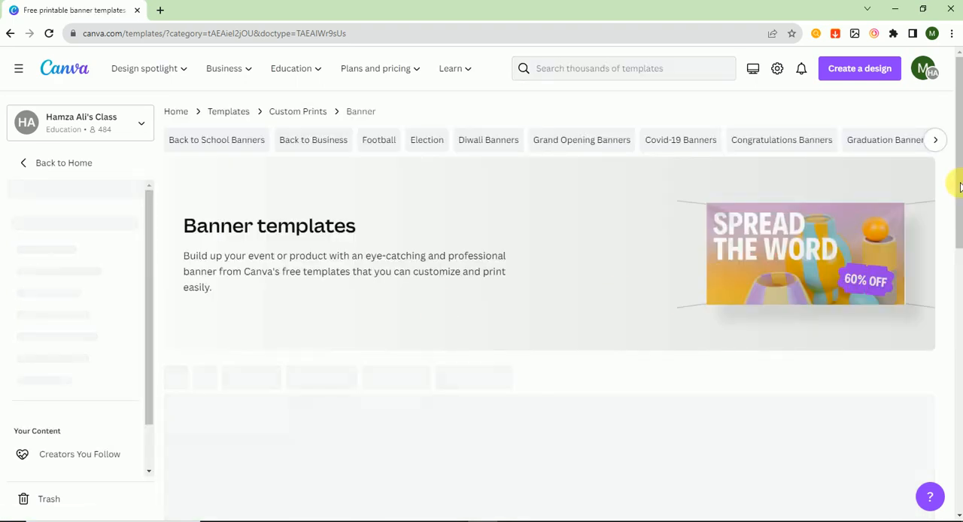
# Create a blank landscape banner design from the Banner templates page
pyautogui.moveTo(960, 188); pyautogui.dragTo(958, 220)
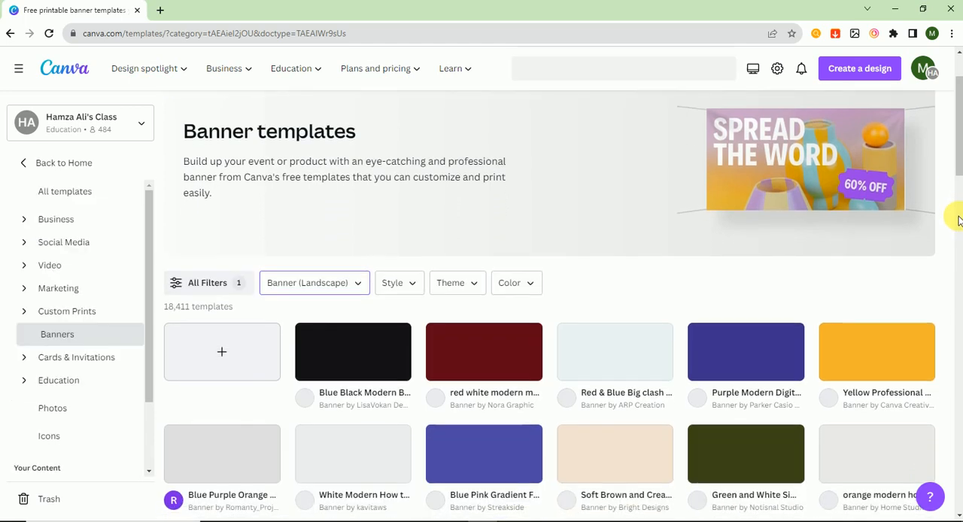
pyautogui.scroll(-1, 958, 220)
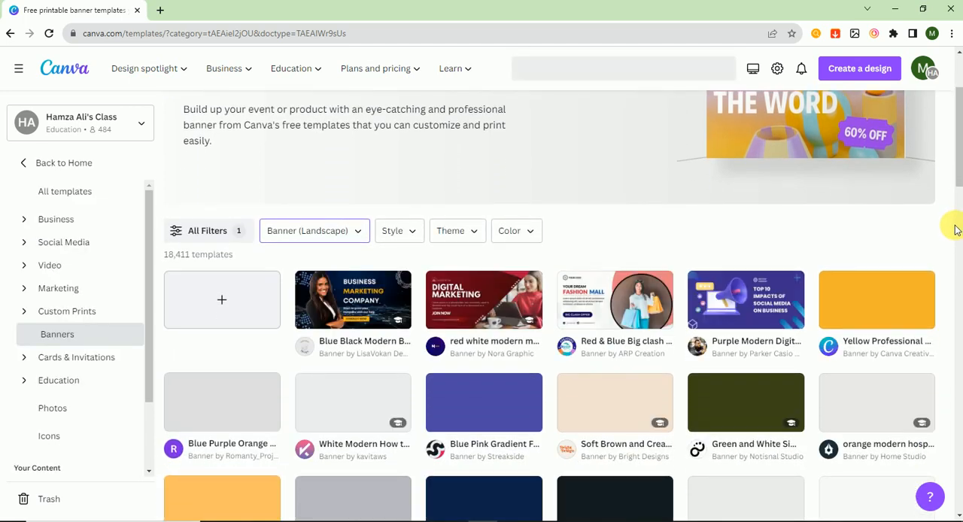
pyautogui.moveTo(957, 179)
pyautogui.mouseDown()
pyautogui.moveTo(958, 159)
pyautogui.moveTo(956, 171)
pyautogui.mouseUp()
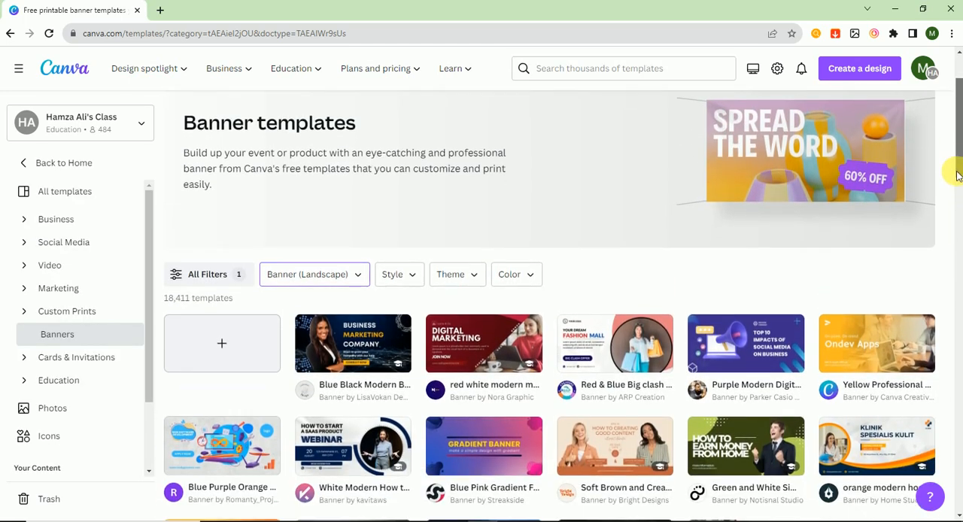
pyautogui.scroll(-2, 957, 174)
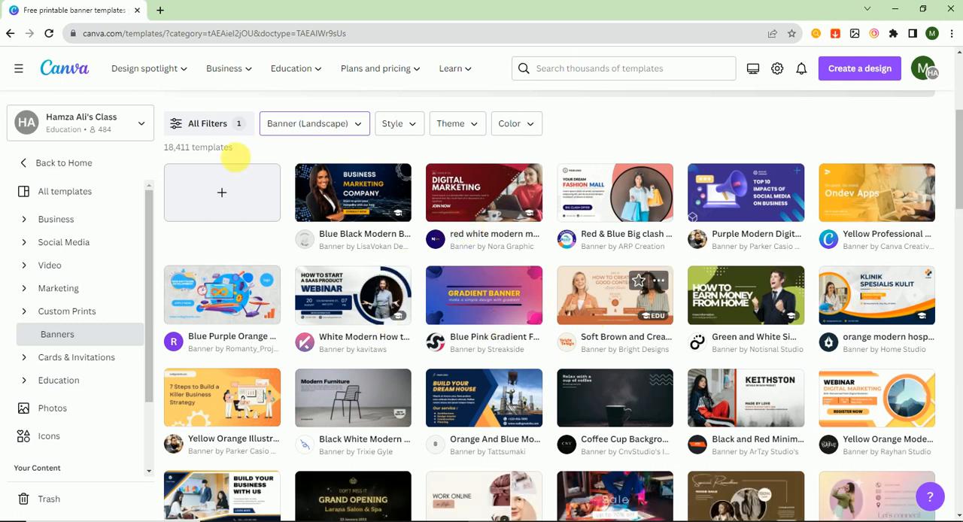
pyautogui.click(220, 192)
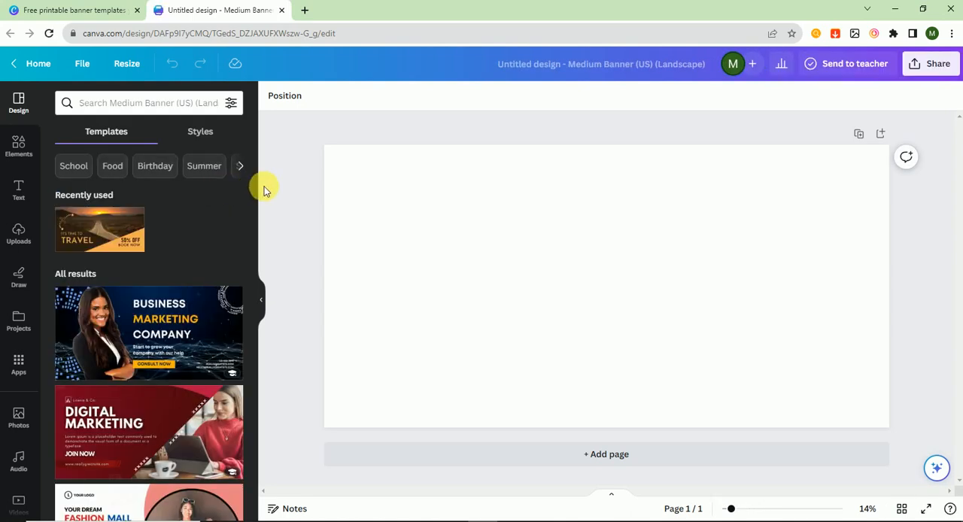
# Search the banner templates for "food" and apply the red and beige Sweet Desserts template to the blank page
pyautogui.moveTo(251, 183); pyautogui.dragTo(245, 323)
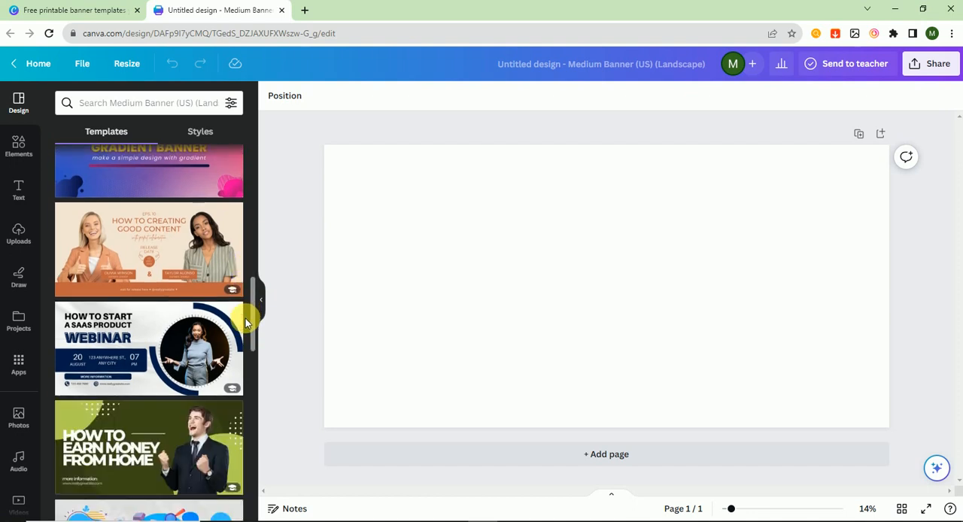
pyautogui.moveTo(254, 319); pyautogui.dragTo(254, 313)
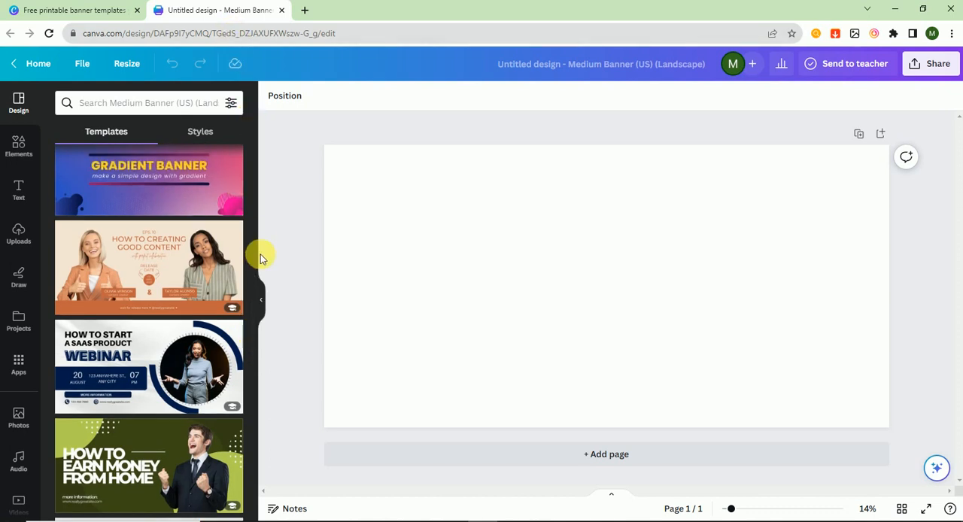
pyautogui.moveTo(250, 284); pyautogui.dragTo(266, 100)
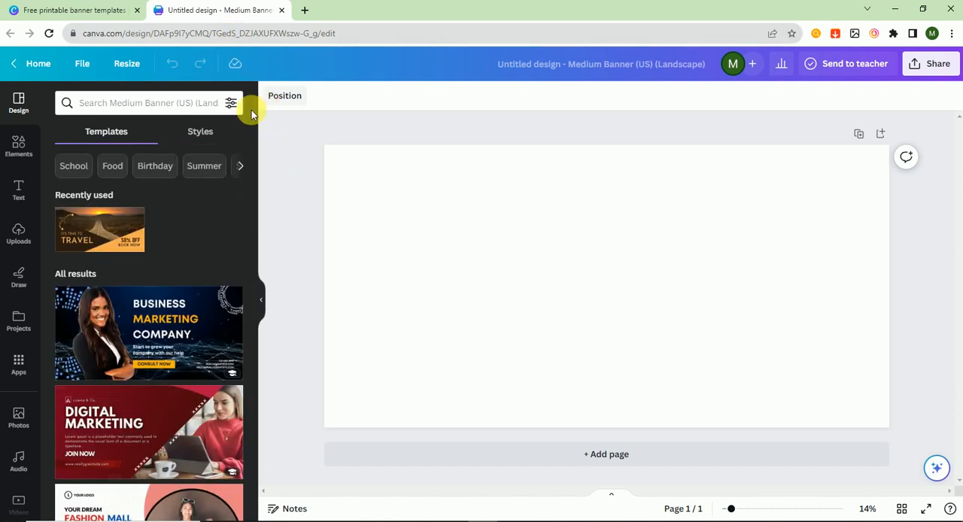
pyautogui.click(210, 112)
pyautogui.write('d')
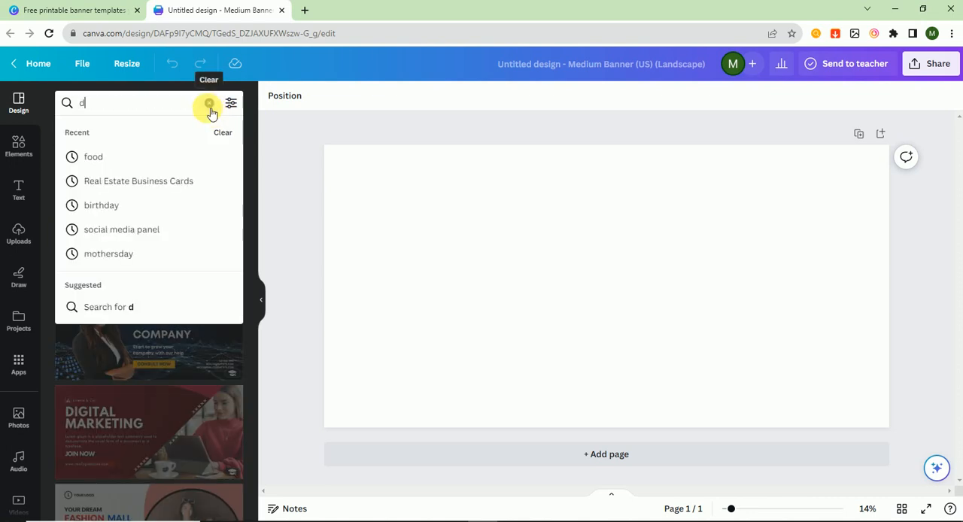
pyautogui.press('BackSpace')
pyautogui.write('foo')
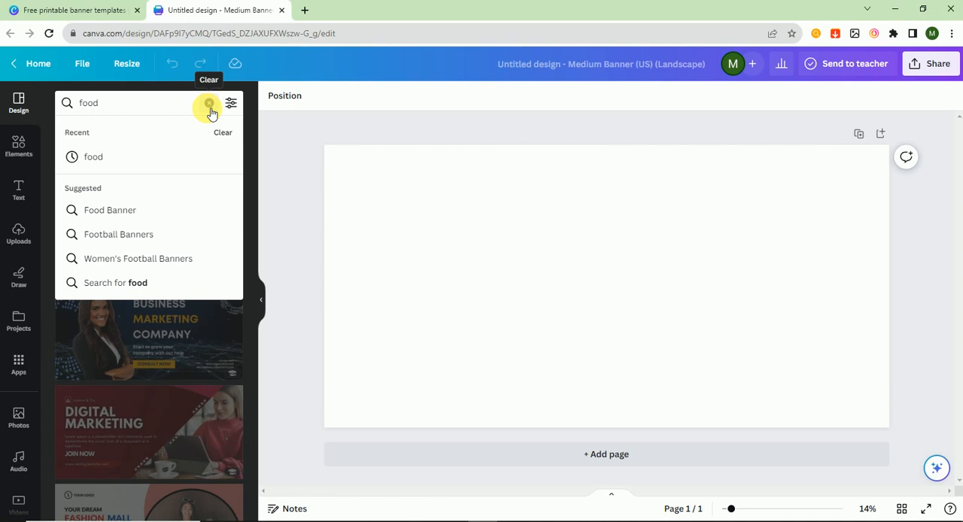
pyautogui.press('Return')
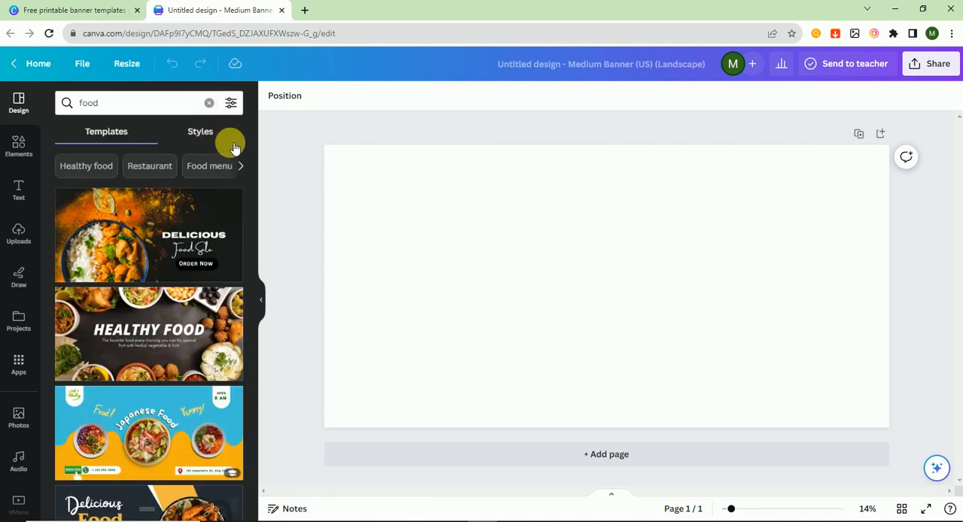
pyautogui.moveTo(254, 166); pyautogui.dragTo(248, 378)
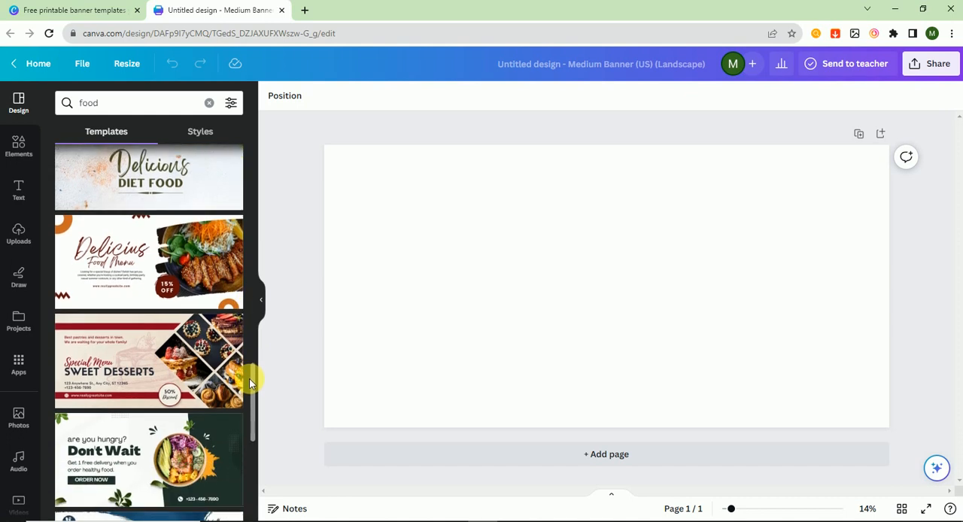
pyautogui.click(100, 326)
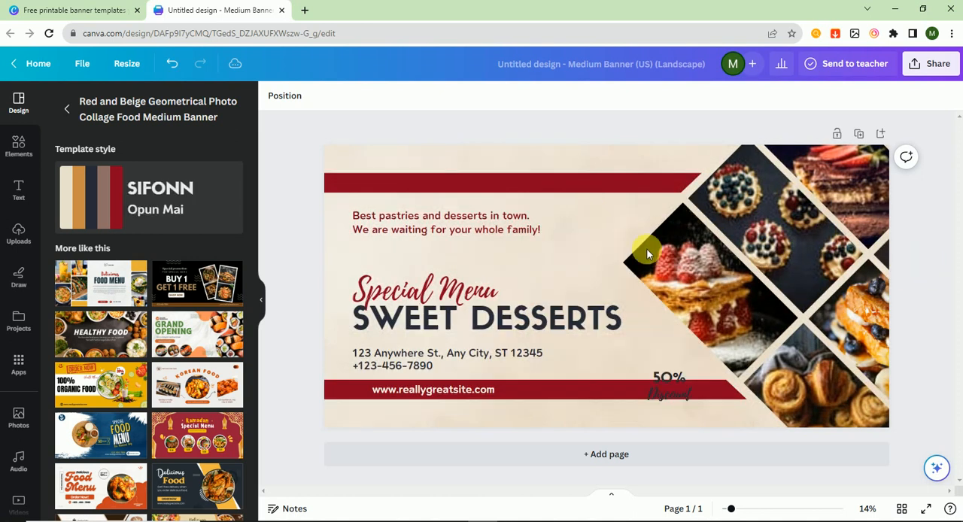
pyautogui.click(718, 279)
pyautogui.click(767, 246)
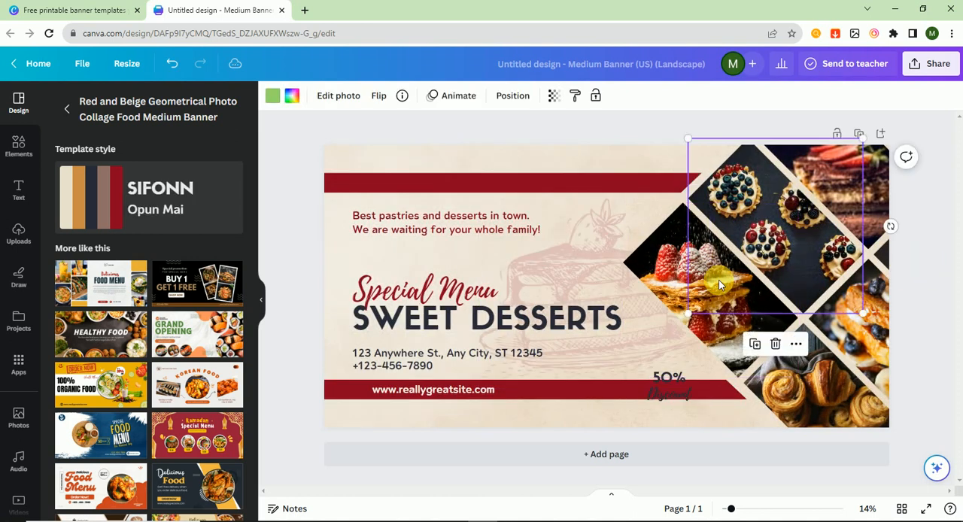
pyautogui.click(930, 327)
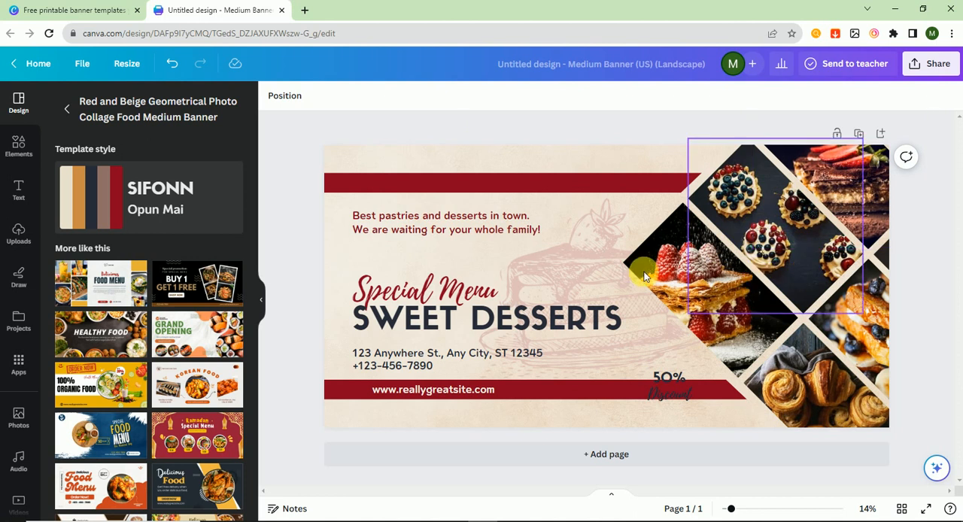
# Search the photos for "food" and replace the banner's left, top and upper-right diamond images with pancakes, curry dishes and pasta
pyautogui.click(19, 416)
pyautogui.click(86, 103)
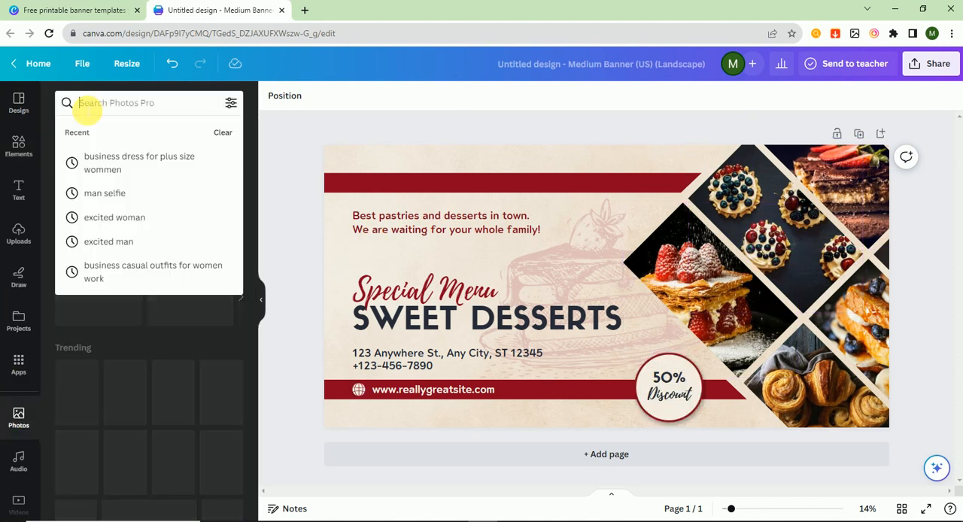
pyautogui.write('food')
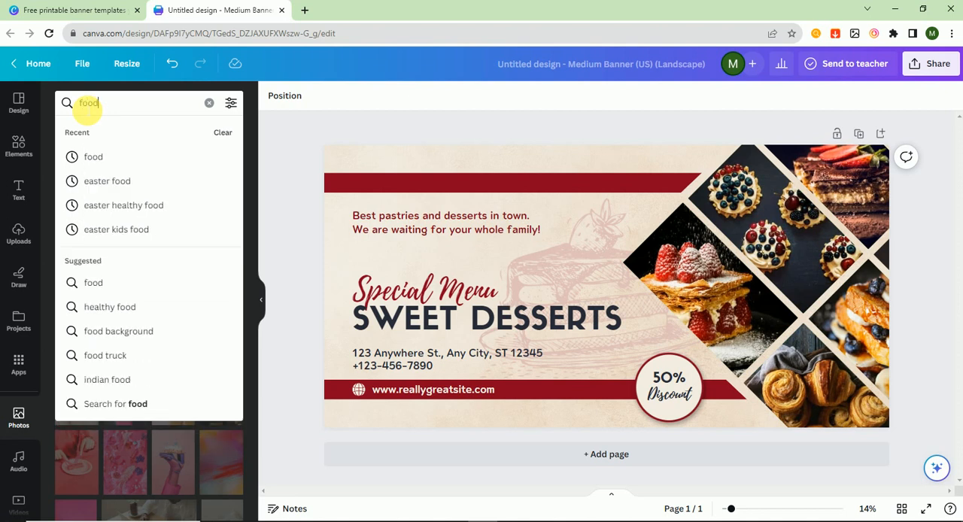
pyautogui.press('Return')
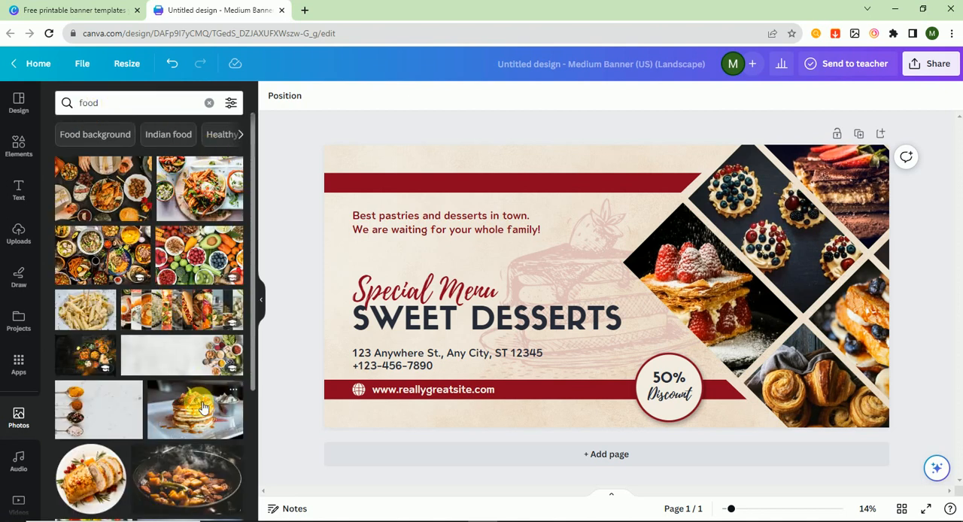
pyautogui.moveTo(201, 406); pyautogui.dragTo(684, 289)
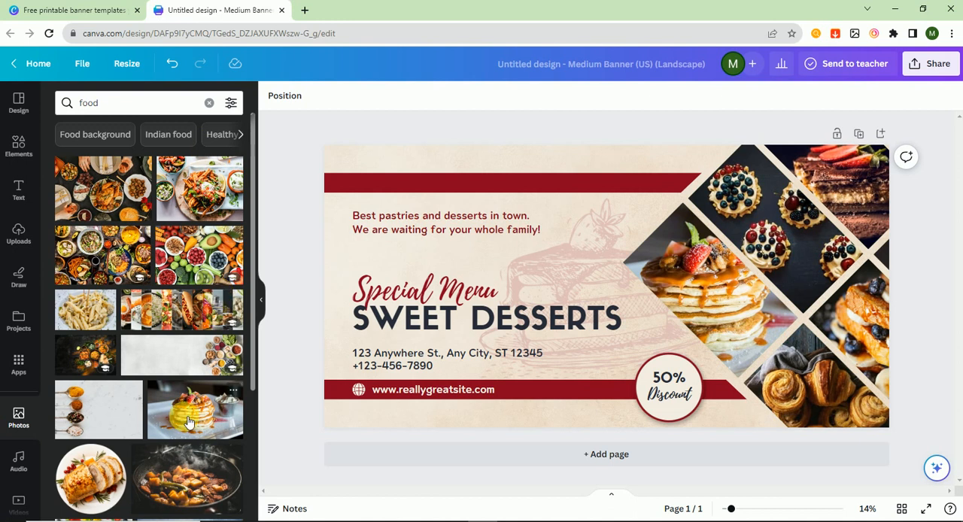
pyautogui.moveTo(85, 348); pyautogui.dragTo(737, 178)
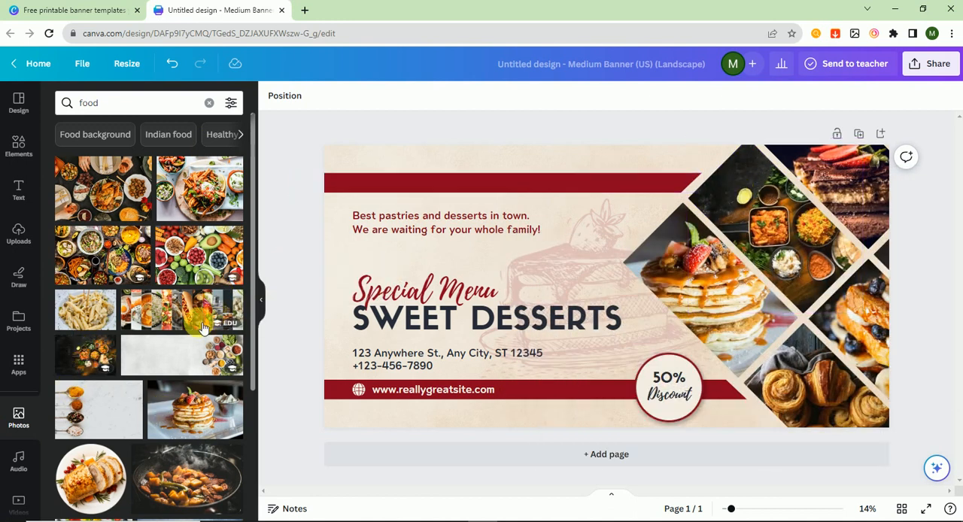
pyautogui.moveTo(89, 310); pyautogui.dragTo(799, 189)
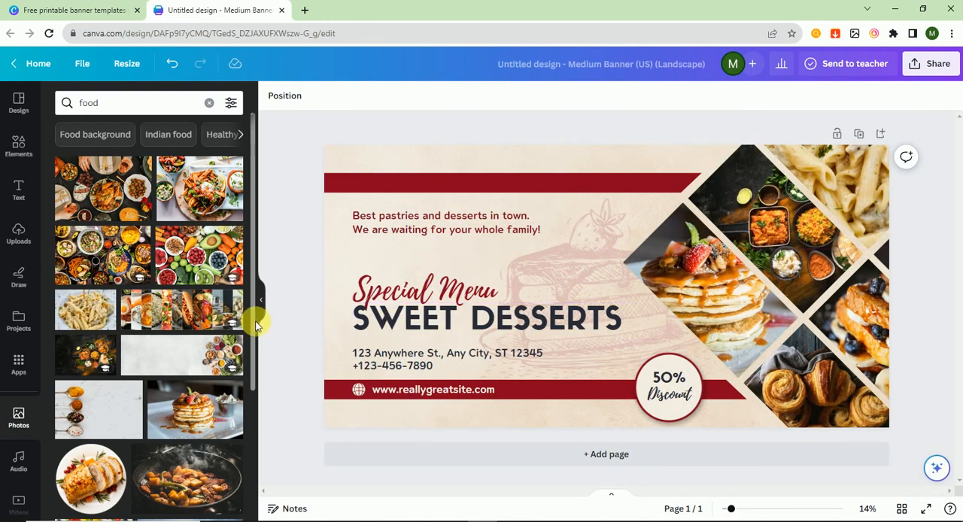
# Search the photos for "deserts"
pyautogui.click(131, 112)
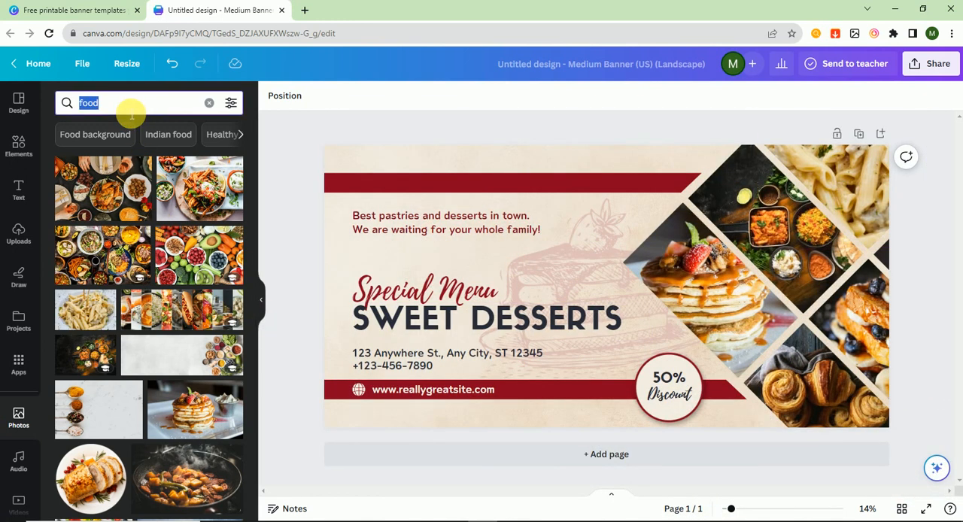
pyautogui.write('deserts')
pyautogui.press('Return')
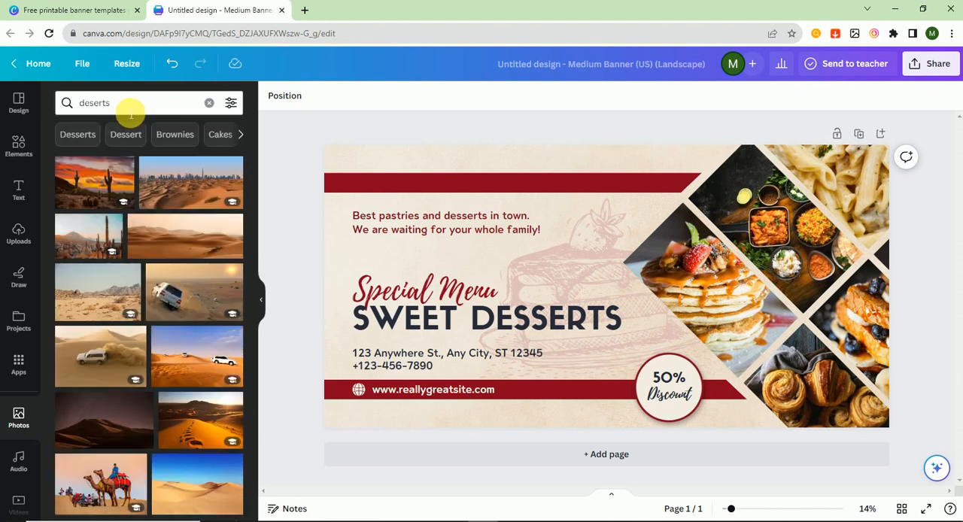
# Search the photos for "sweets", narrow to Cookies, and replace the banner's lower-right edge diamond image with the tray of chocolate cookies
pyautogui.click(130, 109)
pyautogui.moveTo(129, 109); pyautogui.dragTo(67, 103)
pyautogui.press('BackSpace')
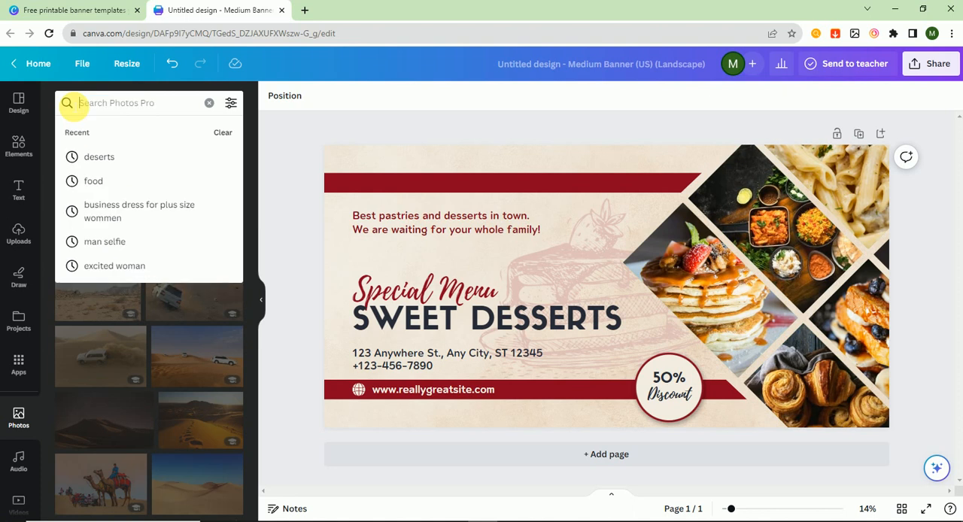
pyautogui.write('sweets')
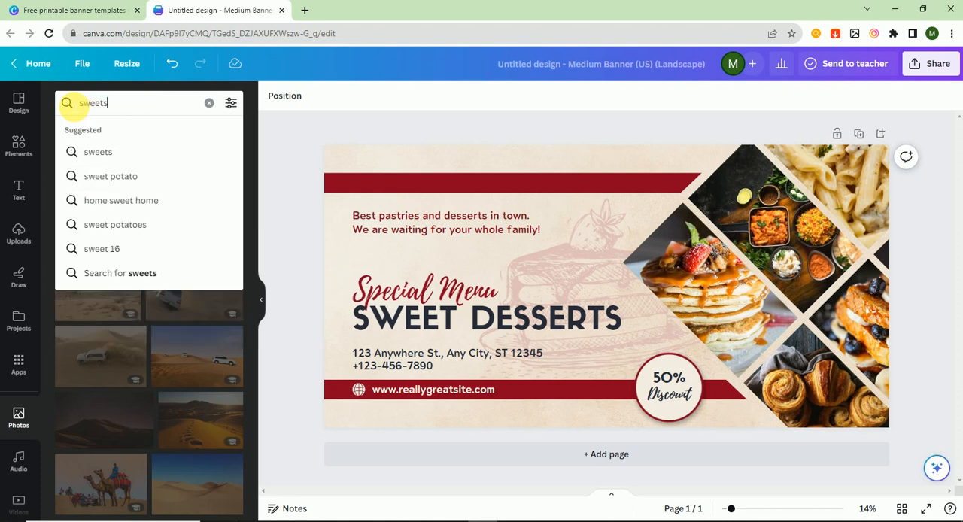
pyautogui.press('Return')
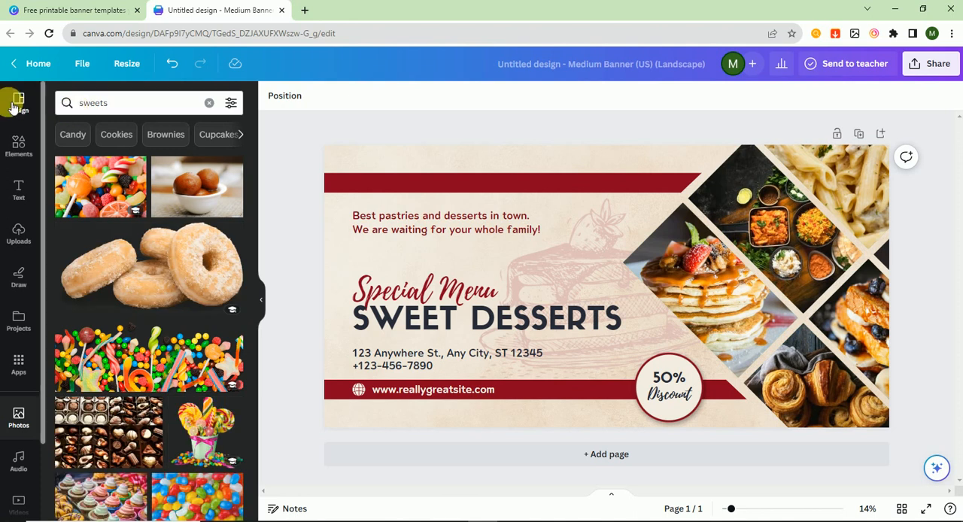
pyautogui.click(127, 135)
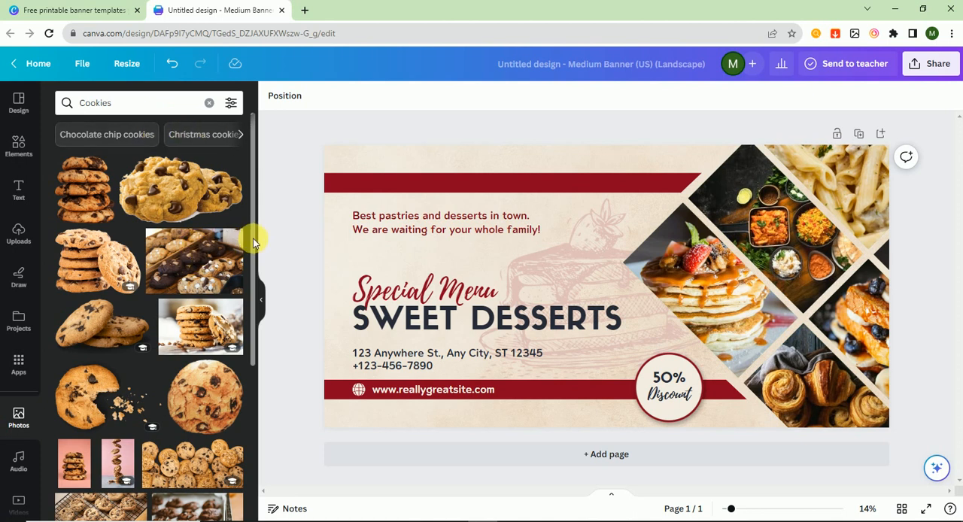
pyautogui.moveTo(254, 242); pyautogui.dragTo(256, 333)
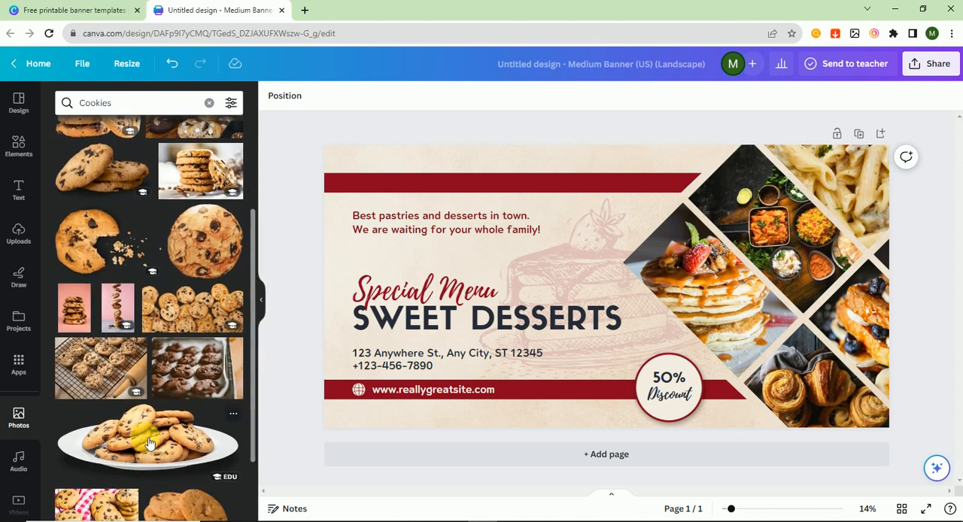
pyautogui.moveTo(169, 366); pyautogui.dragTo(850, 304)
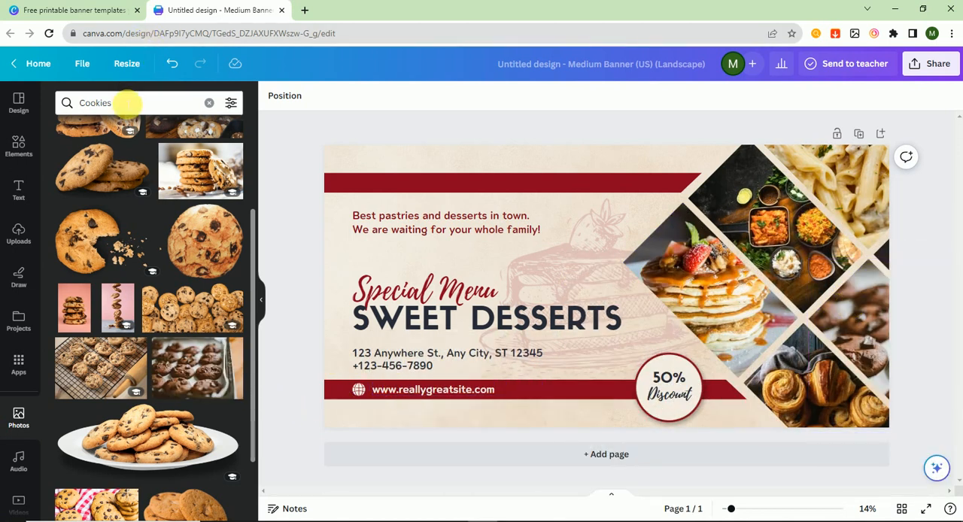
# Search the photos for "brownies" and replace the banner's bottom diamond image of pastries with the close-up of cut brownies
pyautogui.click(126, 104)
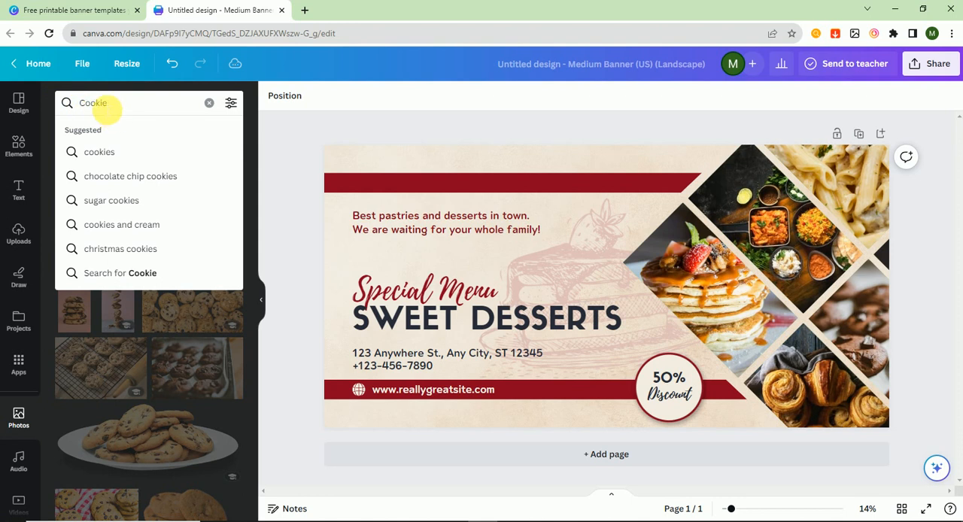
pyautogui.press('BackSpace')
pyautogui.press('BackSpace')
pyautogui.press('BackSpace')
pyautogui.press('BackSpace')
pyautogui.press('BackSpace')
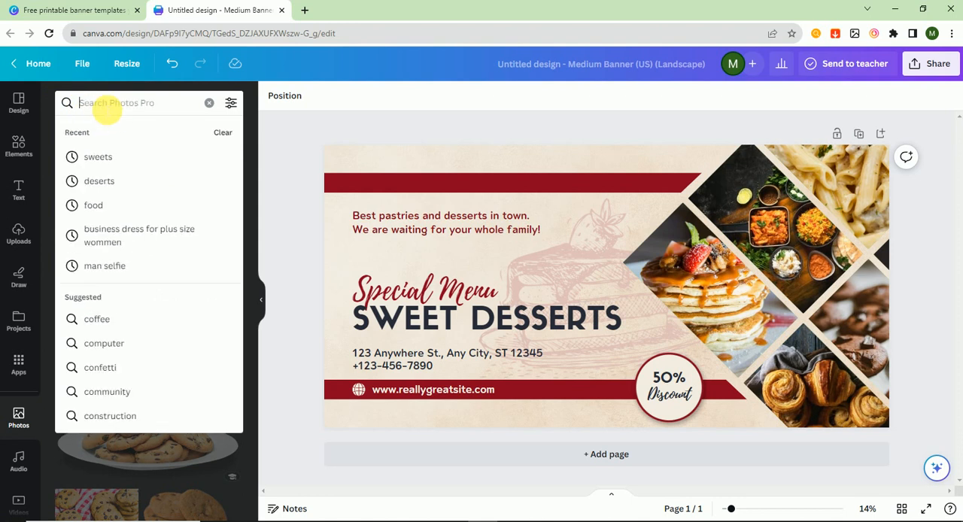
pyautogui.write('brownies')
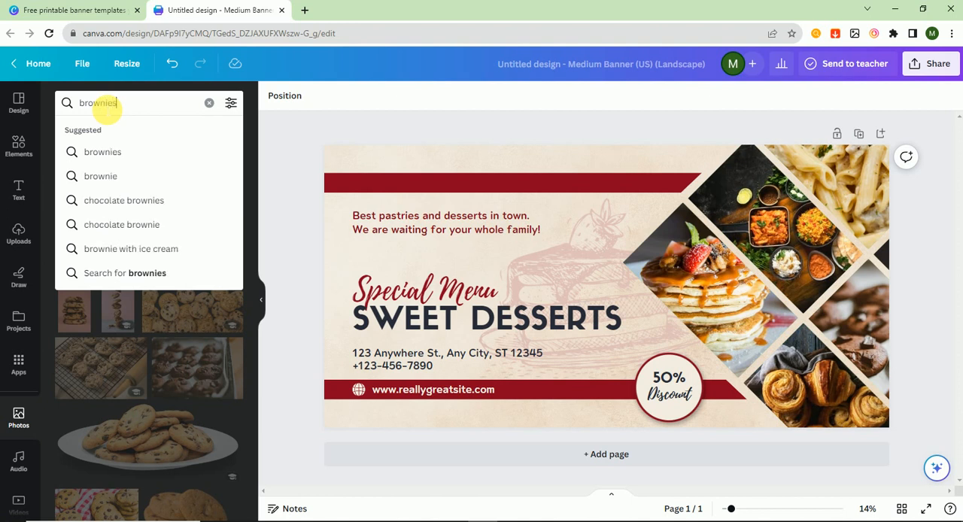
pyautogui.press('Return')
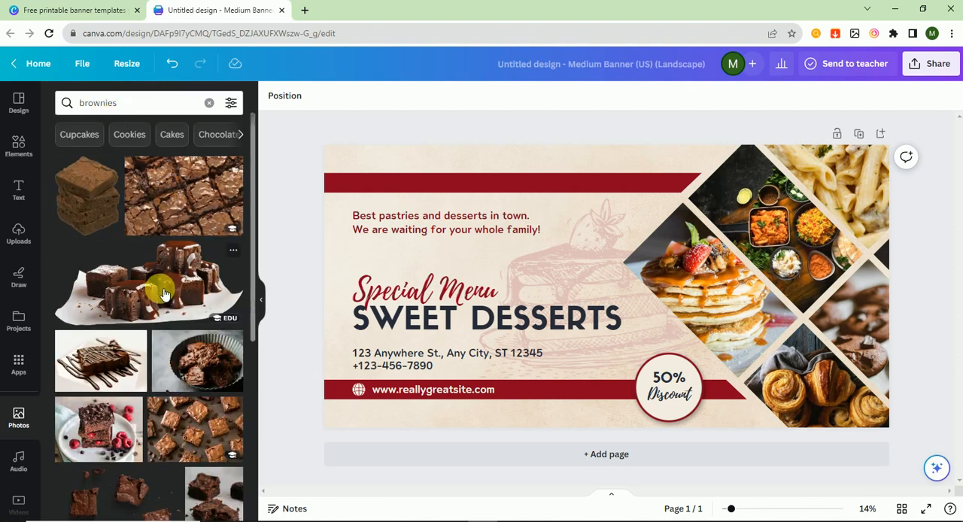
pyautogui.moveTo(161, 255); pyautogui.dragTo(797, 370)
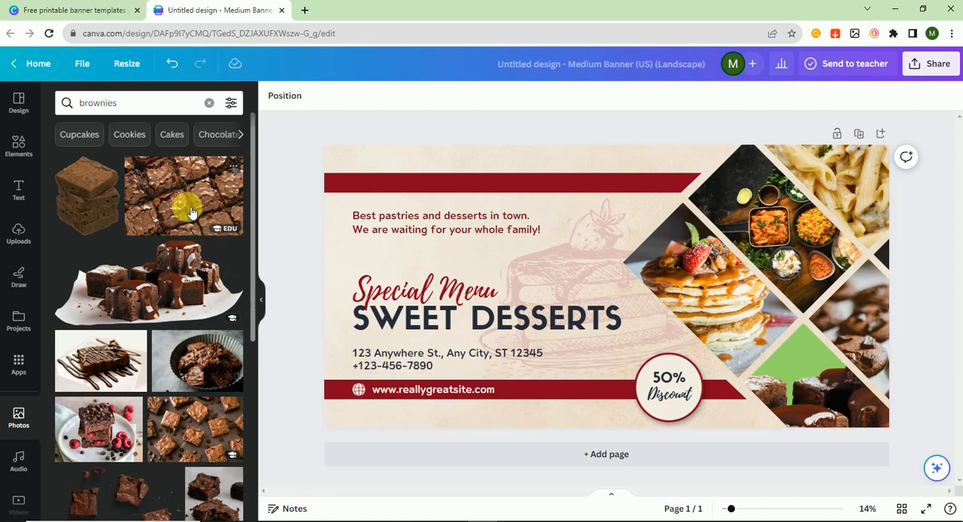
pyautogui.moveTo(188, 210); pyautogui.dragTo(807, 382)
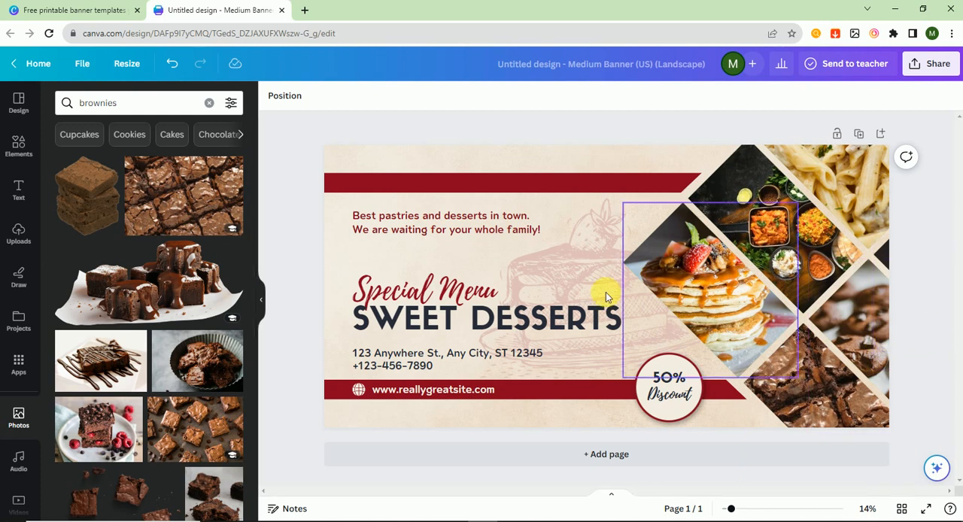
# Recolour the banner's upper and lower red bars with the dark brown taken from the brownie photo's colours
pyautogui.click(363, 188)
pyautogui.click(330, 97)
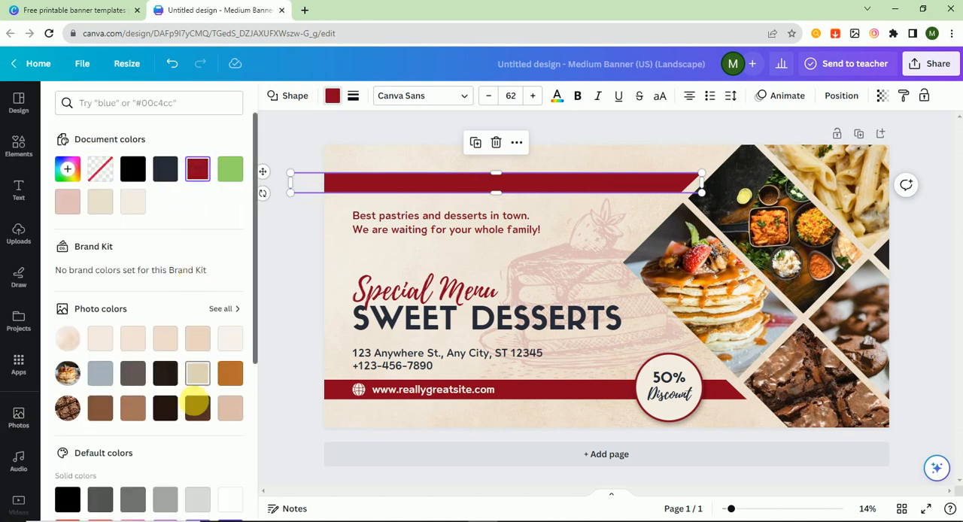
pyautogui.click(198, 408)
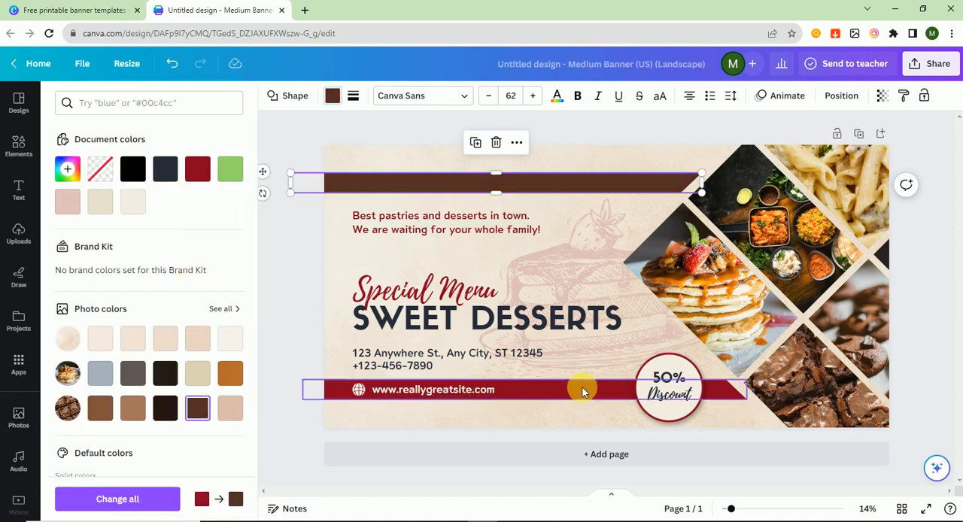
pyautogui.click(614, 396)
pyautogui.click(198, 408)
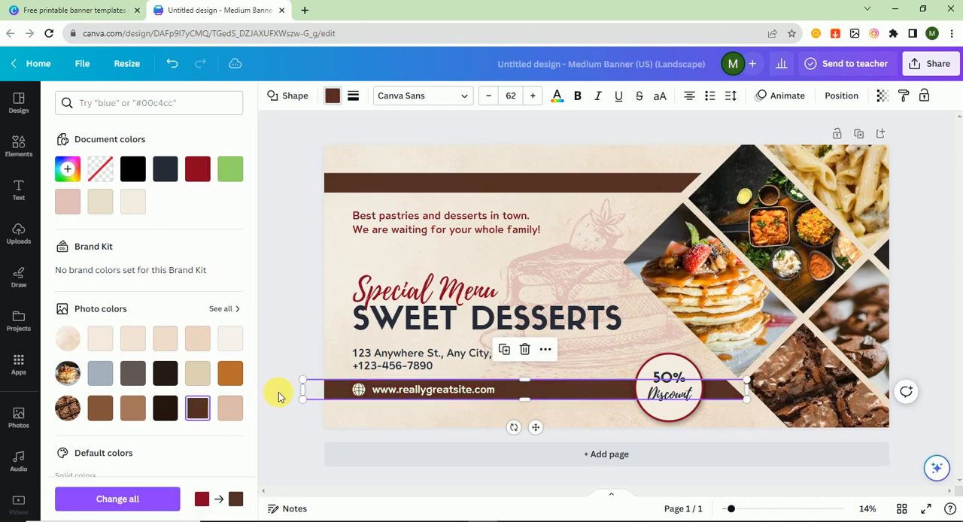
pyautogui.click(273, 293)
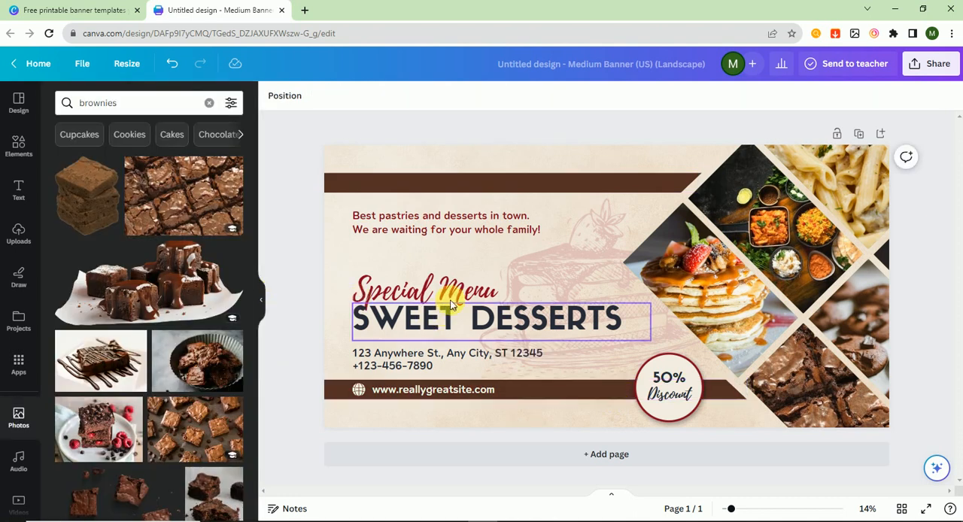
# Replace the word "SWEET" in the banner's headline with "ADAM"
pyautogui.click(436, 320)
pyautogui.click(436, 321)
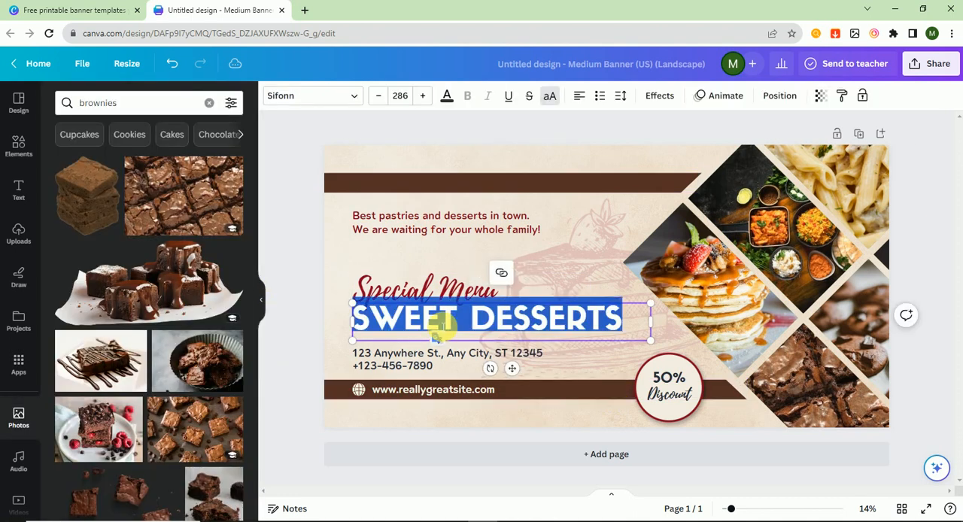
pyautogui.moveTo(457, 319); pyautogui.dragTo(359, 322)
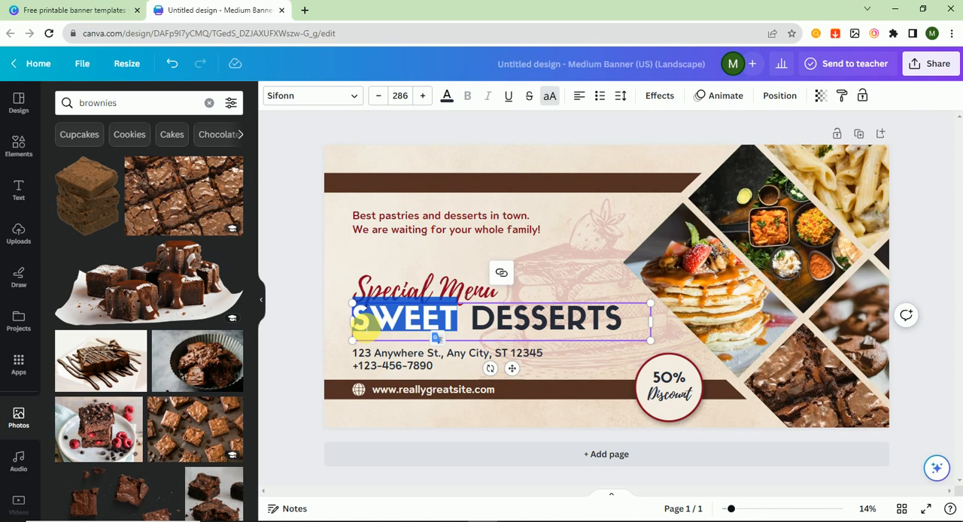
pyautogui.write('ADAM')
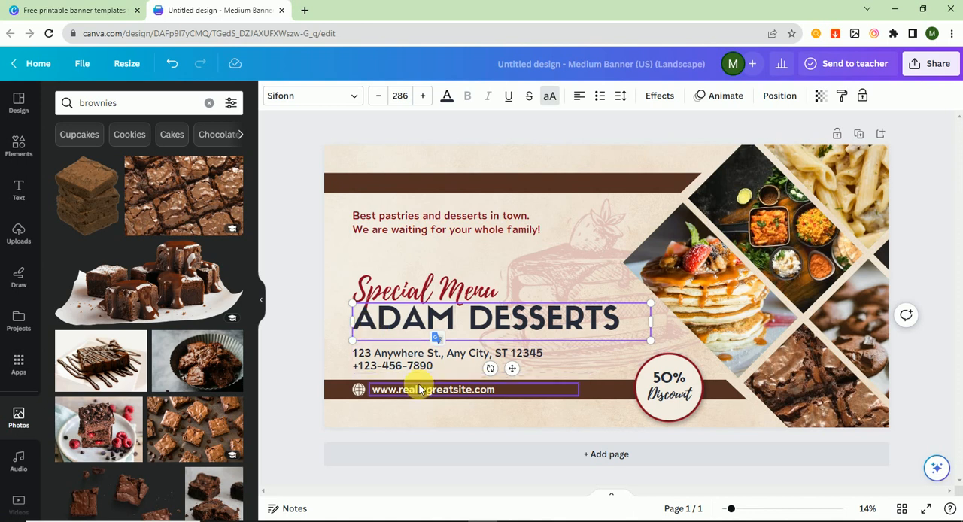
pyautogui.doubleClick(440, 399)
pyautogui.click(484, 391)
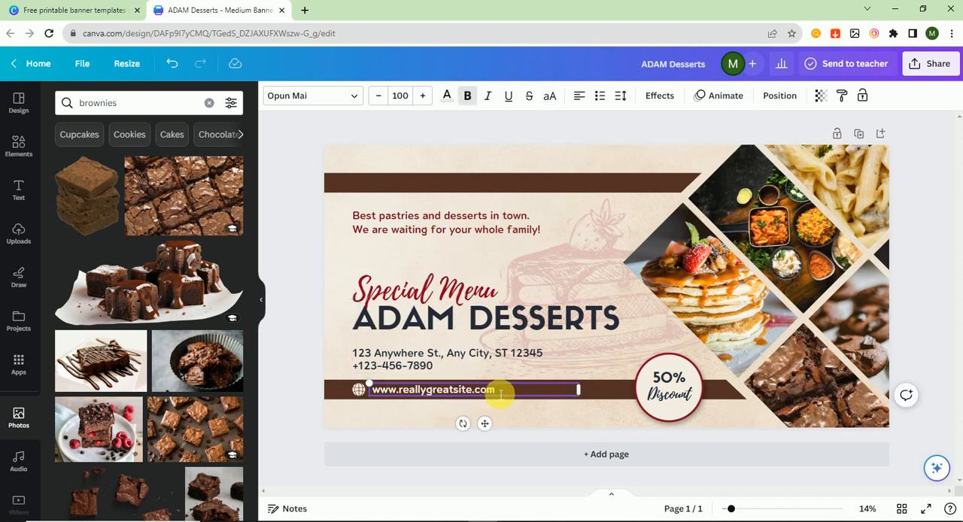
pyautogui.moveTo(497, 391); pyautogui.dragTo(398, 393)
pyautogui.write('ada')
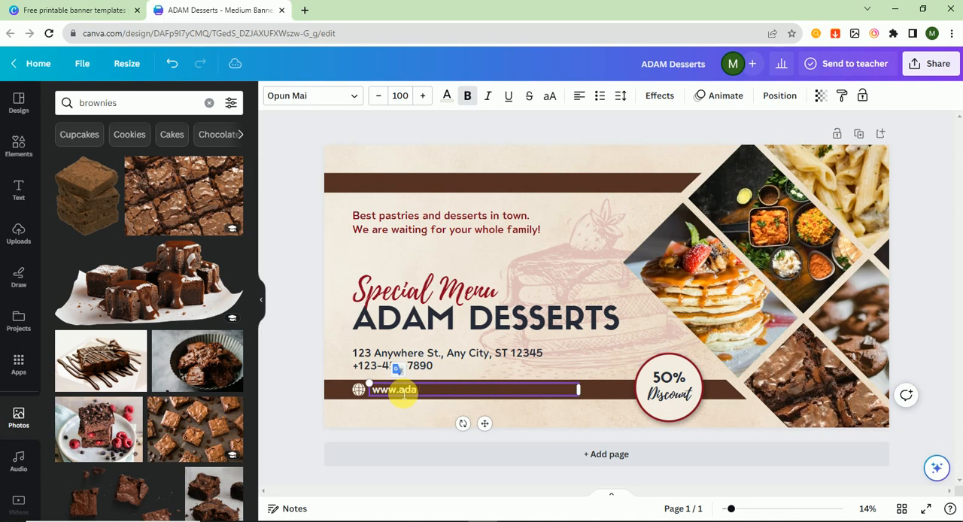
pyautogui.write('mdesserts.com')
# Set the percentage in the round discount badge to 70%
pyautogui.doubleClick(667, 378)
pyautogui.moveTo(671, 380); pyautogui.dragTo(657, 379)
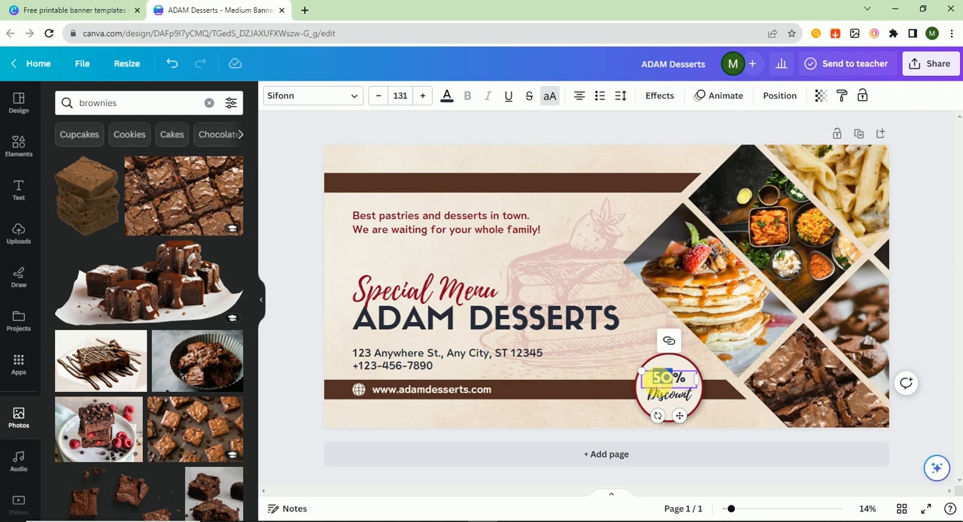
pyautogui.write('70')
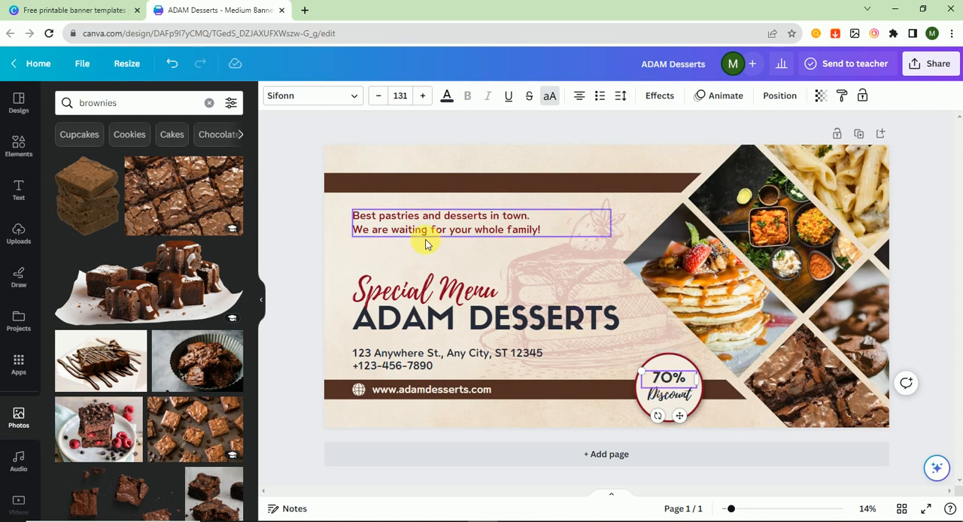
# Delete the tagline's second line, "We are waiting for your whole family!", along with the empty line it leaves
pyautogui.click(379, 217)
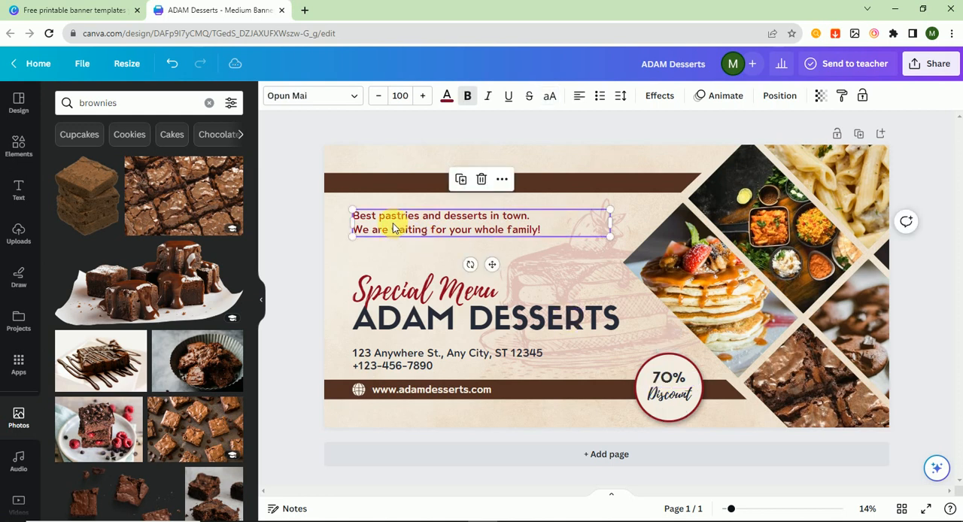
pyautogui.tripleClick(439, 230)
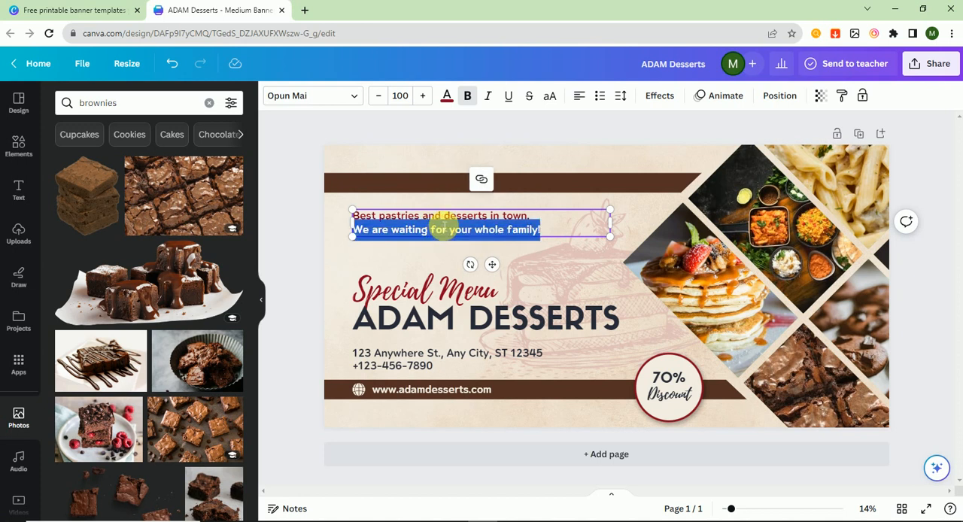
pyautogui.press('BackSpace')
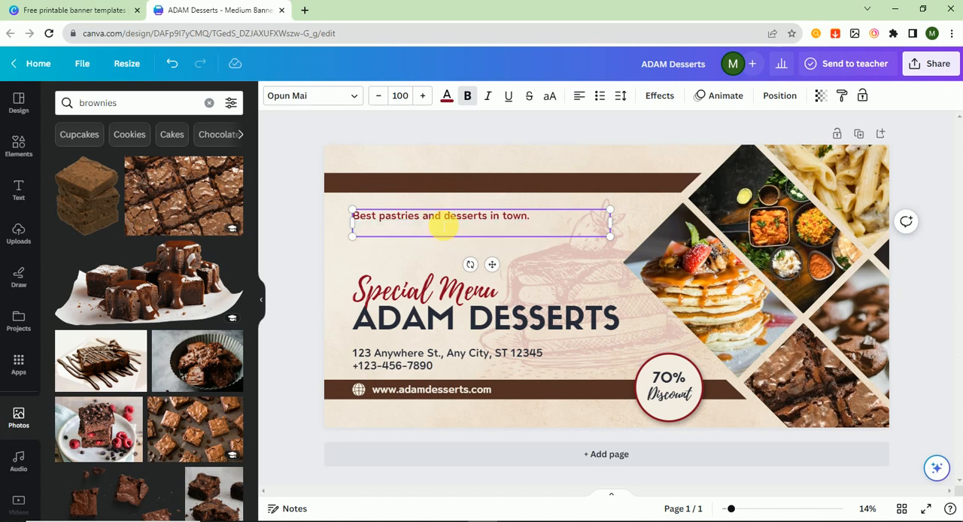
pyautogui.press('BackSpace')
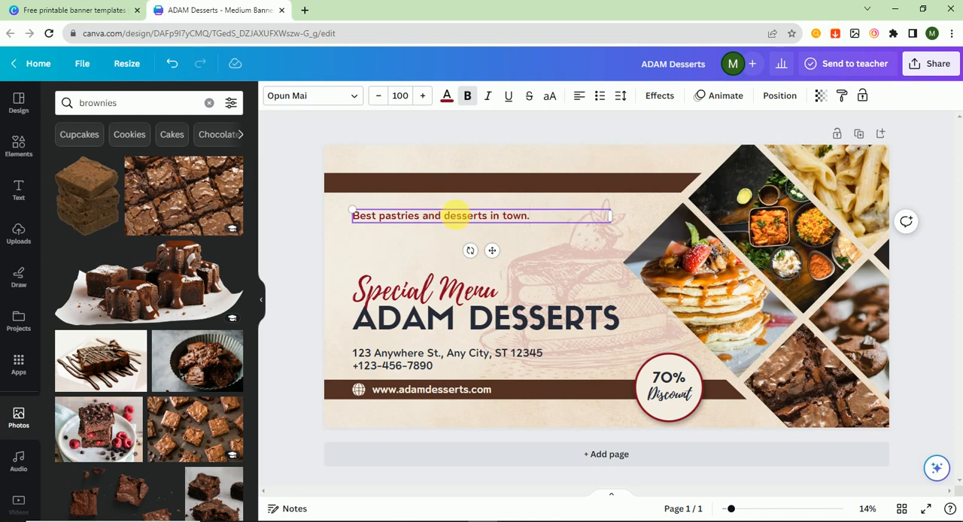
# Replace the remaining tagline text with "Best brownies and deserts in the town"
pyautogui.tripleClick(481, 216)
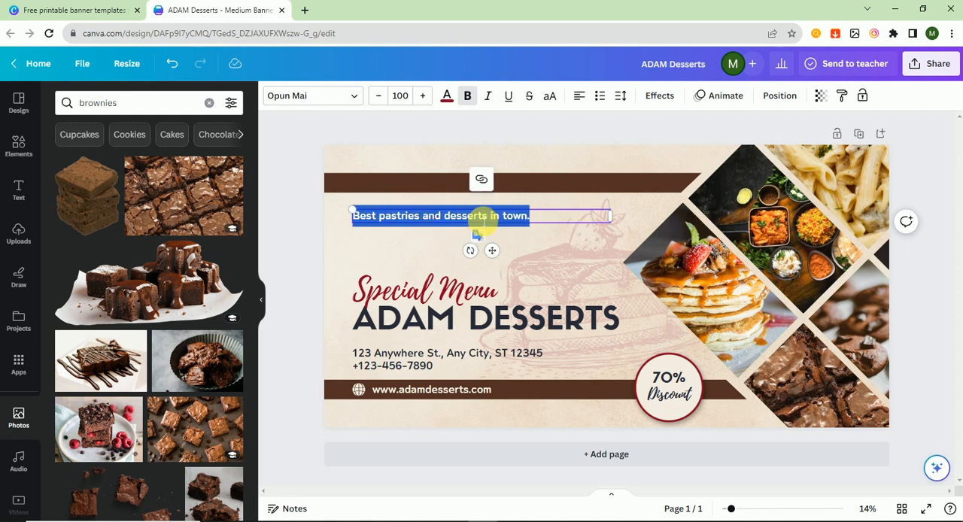
pyautogui.write('Best')
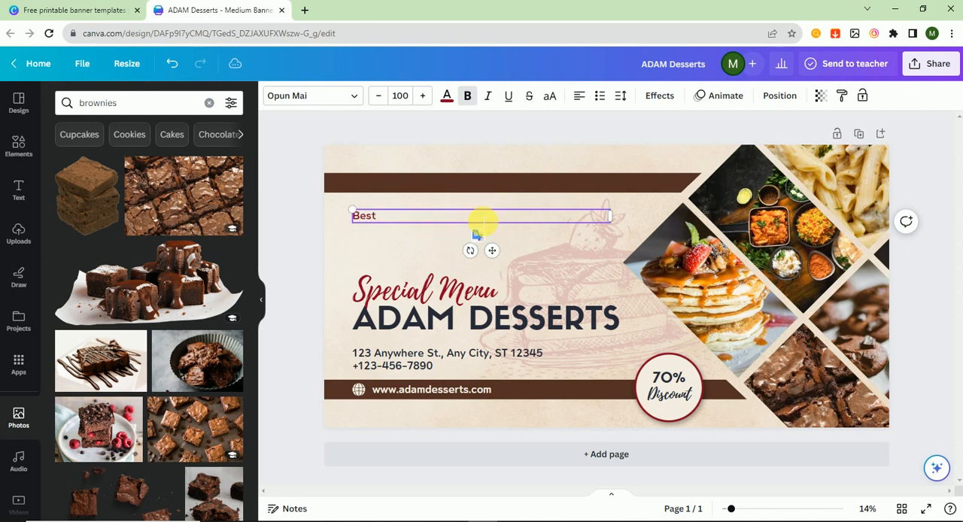
pyautogui.write(' brownies and deserts')
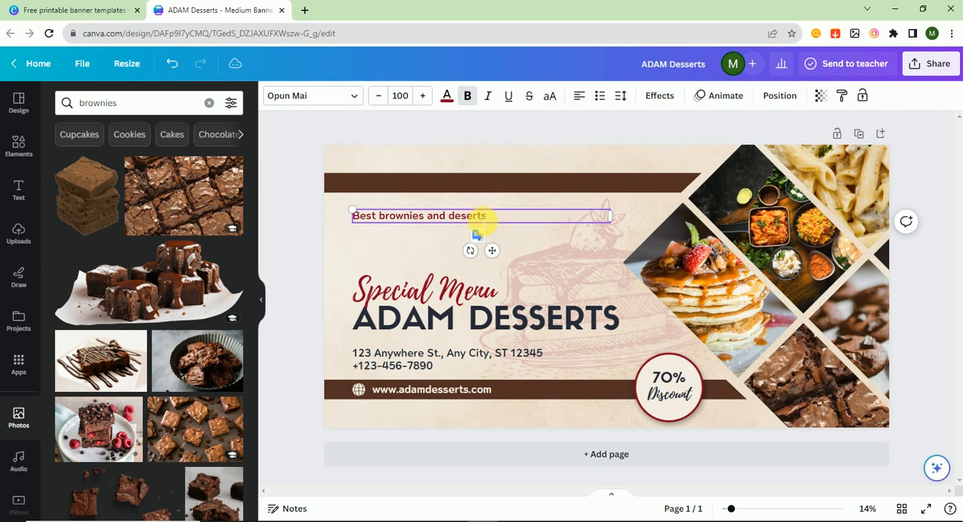
pyautogui.write(' in the town')
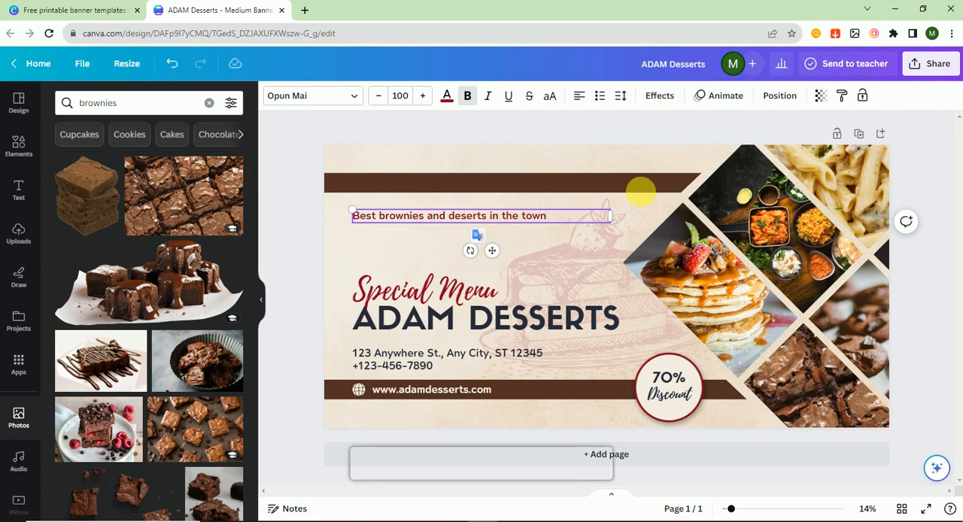
pyautogui.click(297, 228)
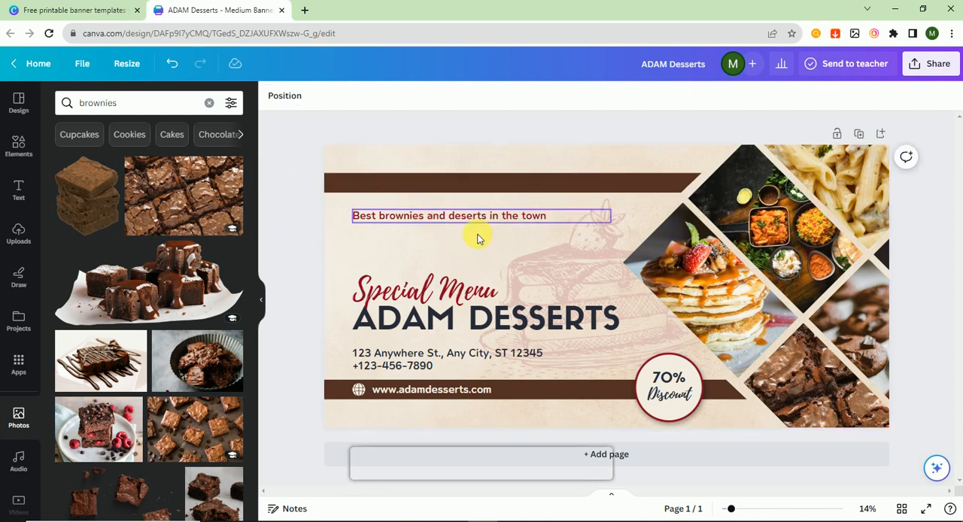